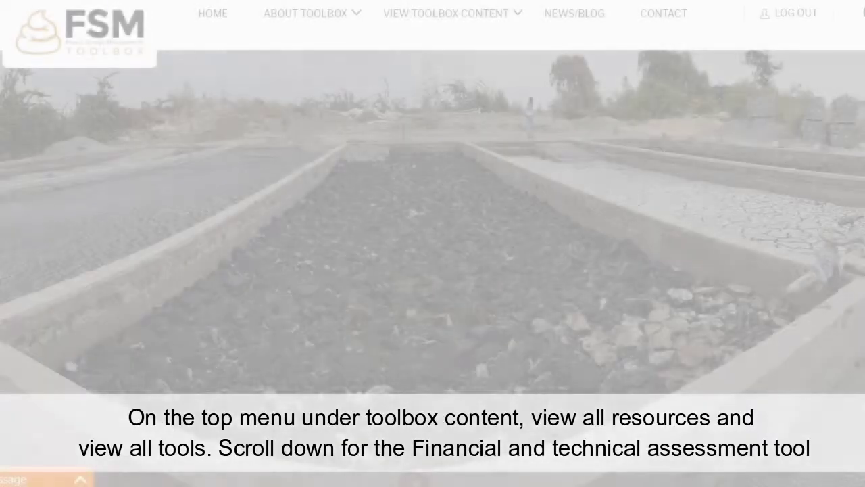
On the FSM Toolbox View All Tools page, choose the Financial and Technical Assessment Tool xls file
{"action": "mouse_move", "coordinate": [457, 21]}
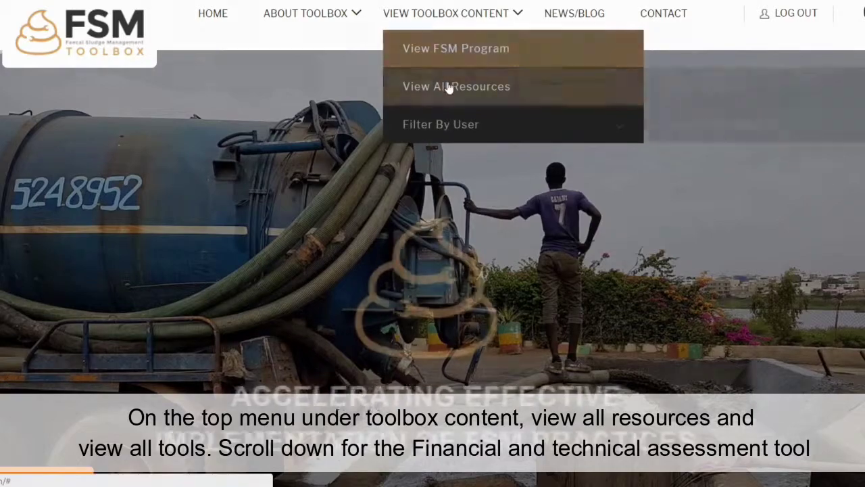
{"action": "mouse_move", "coordinate": [446, 91]}
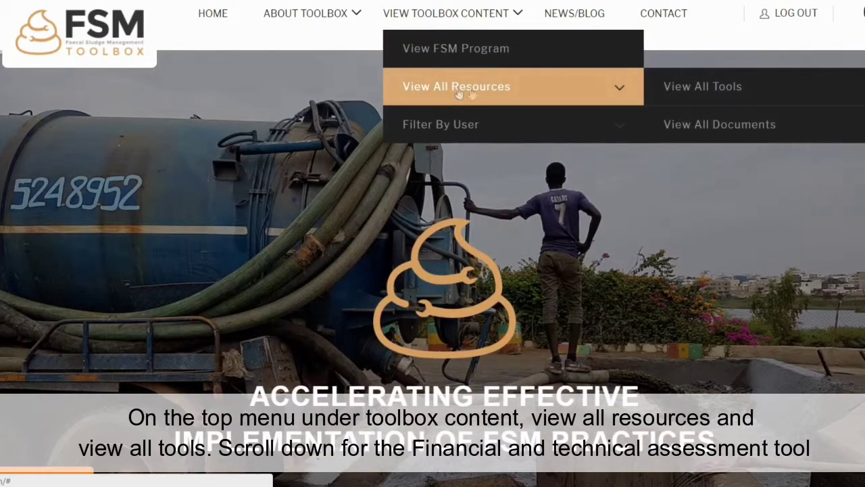
{"action": "left_click", "coordinate": [702, 94]}
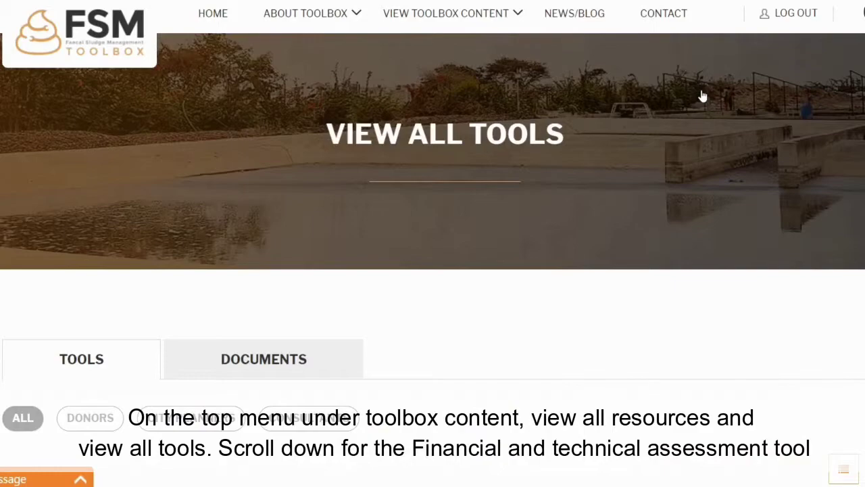
{"action": "scroll", "coordinate": [702, 96], "scroll_direction": "down", "scroll_amount": 6}
{"action": "scroll", "coordinate": [703, 96], "scroll_direction": "down", "scroll_amount": 2}
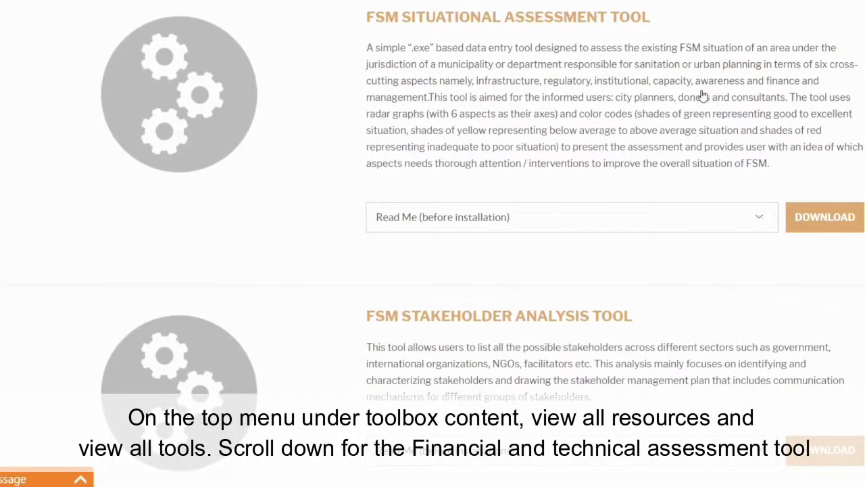
{"action": "scroll", "coordinate": [703, 96], "scroll_direction": "down", "scroll_amount": 6}
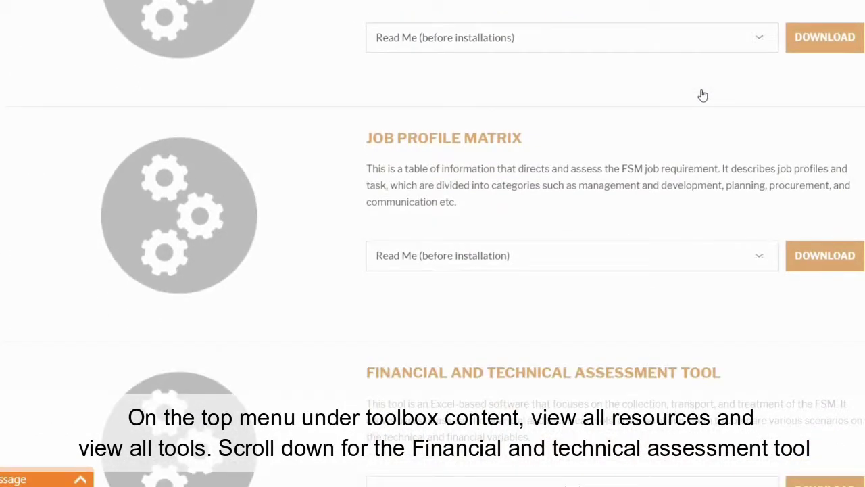
{"action": "scroll", "coordinate": [703, 96], "scroll_direction": "down", "scroll_amount": 3}
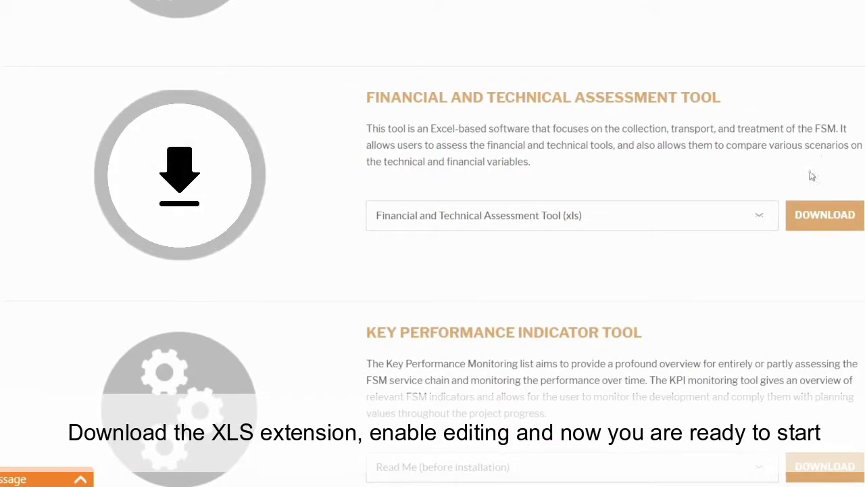
{"action": "left_click", "coordinate": [761, 216]}
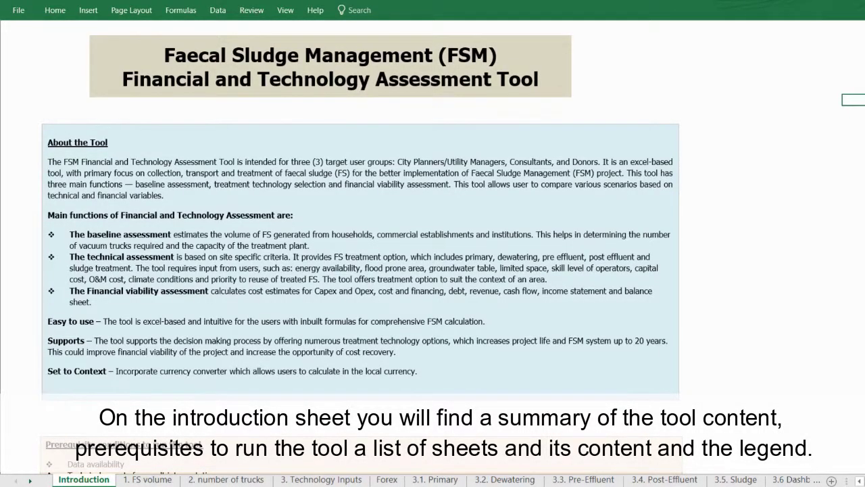
Scroll the Introduction down to the Legend, then move on to the 1. FS volume sheet
{"action": "scroll", "coordinate": [433, 244], "scroll_direction": "down", "scroll_amount": 6}
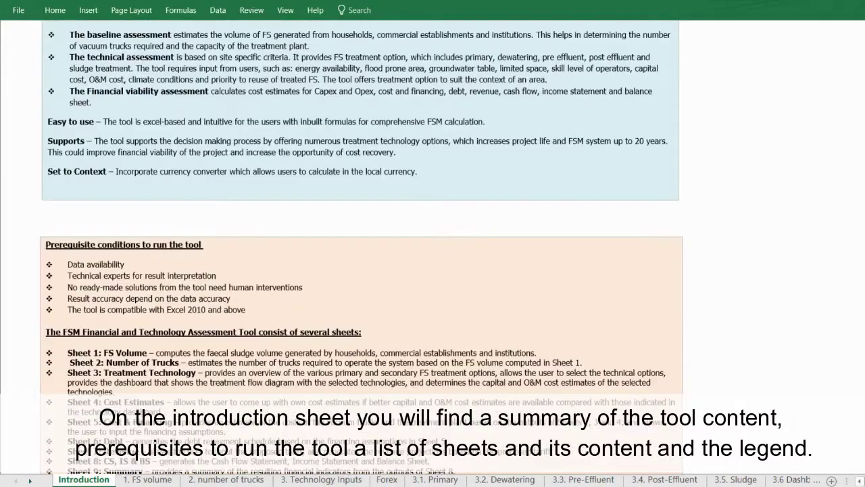
{"action": "scroll", "coordinate": [362, 247], "scroll_direction": "down", "scroll_amount": 7}
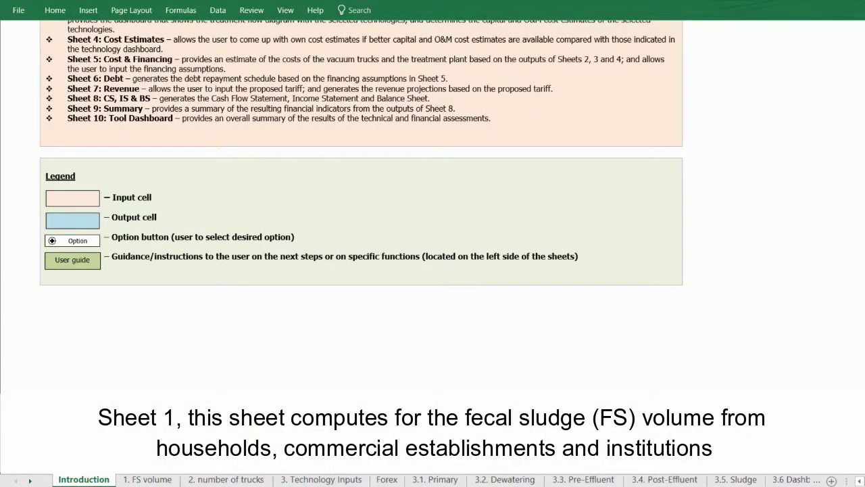
{"action": "key", "text": "ctrl+Page_Down"}
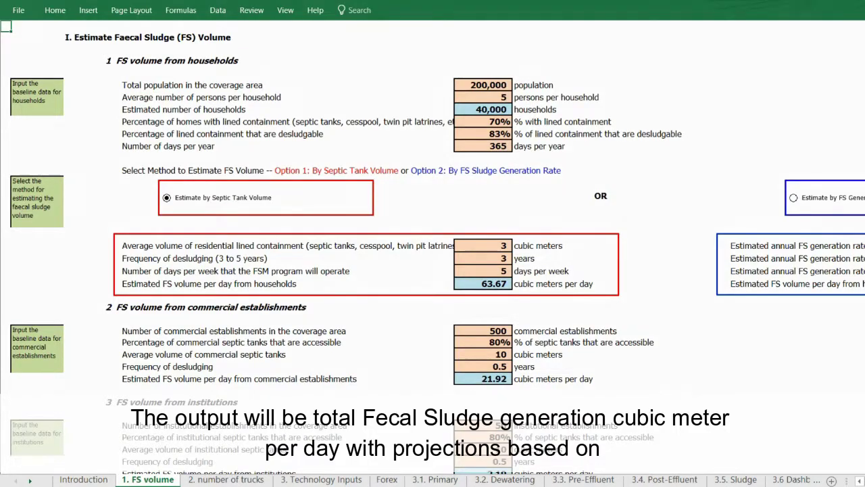
{"action": "scroll", "coordinate": [433, 249], "scroll_direction": "down", "scroll_amount": 5}
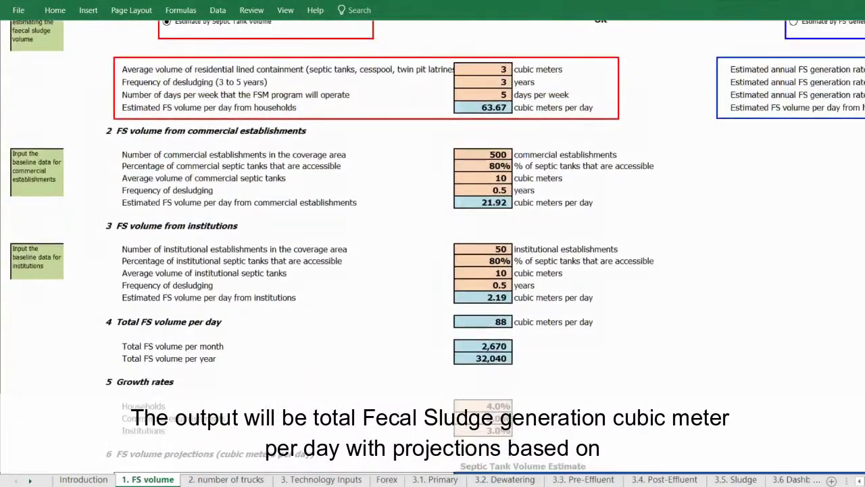
{"action": "scroll", "coordinate": [432, 248], "scroll_direction": "down", "scroll_amount": 2}
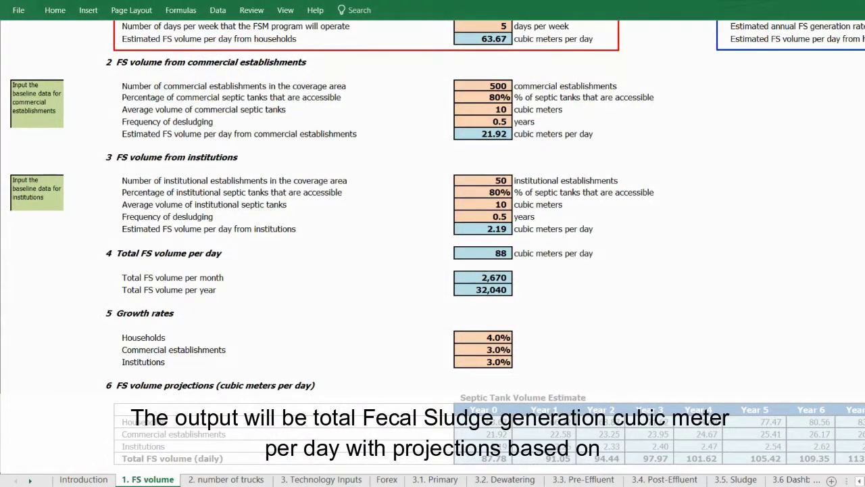
{"action": "scroll", "coordinate": [433, 248], "scroll_direction": "down", "scroll_amount": 5}
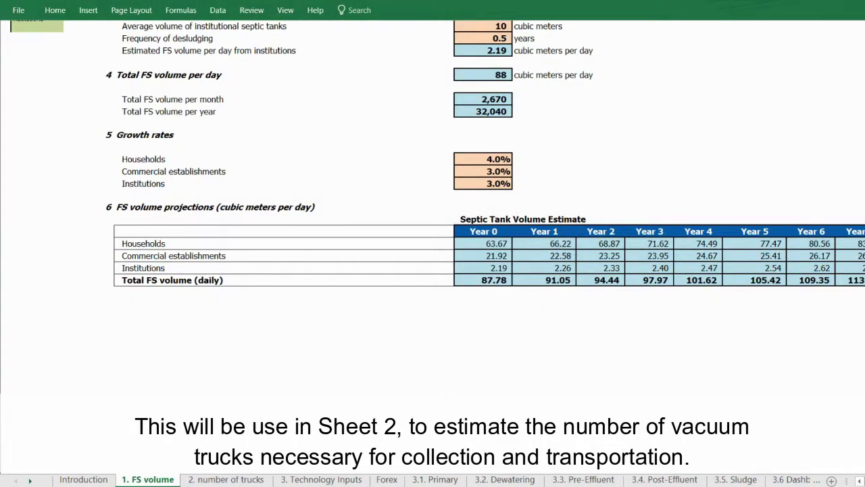
Review the 2. number of trucks estimates, then go to the 3. Technology Inputs sheet
{"action": "key", "text": "ctrl+Page_Down"}
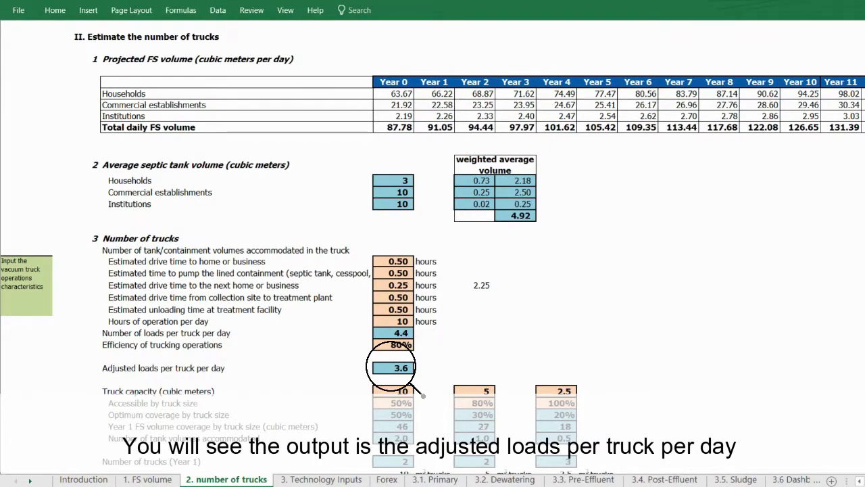
{"action": "scroll", "coordinate": [432, 270], "scroll_direction": "down", "scroll_amount": 6}
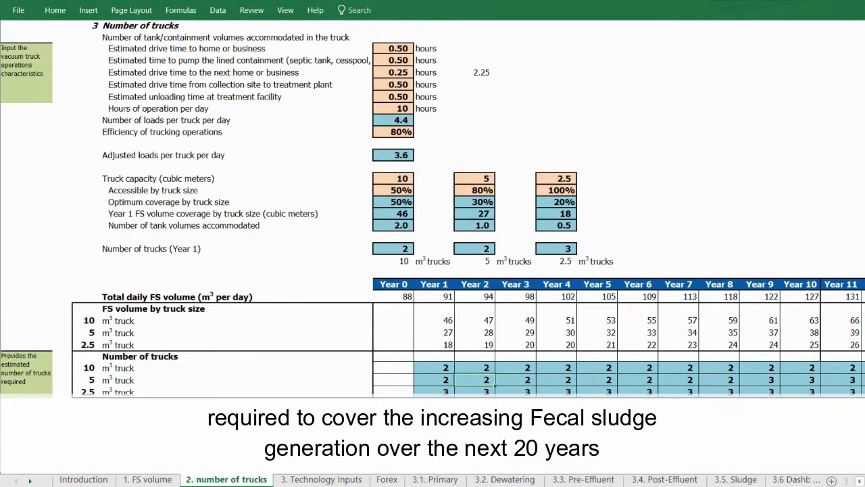
{"action": "left_click", "coordinate": [323, 479]}
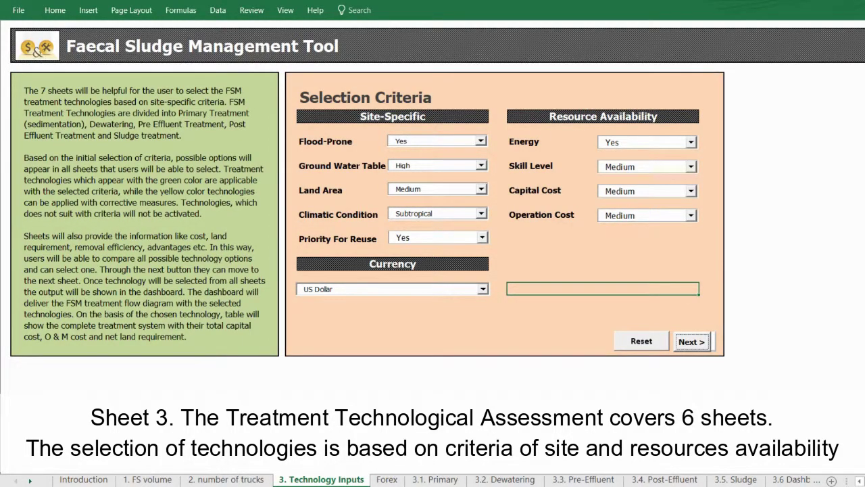
Set Climatic Condition to Temperate, keeping Flood-Prone Yes, Land Area Medium and US Dollar, then confirm
{"action": "left_click", "coordinate": [481, 141]}
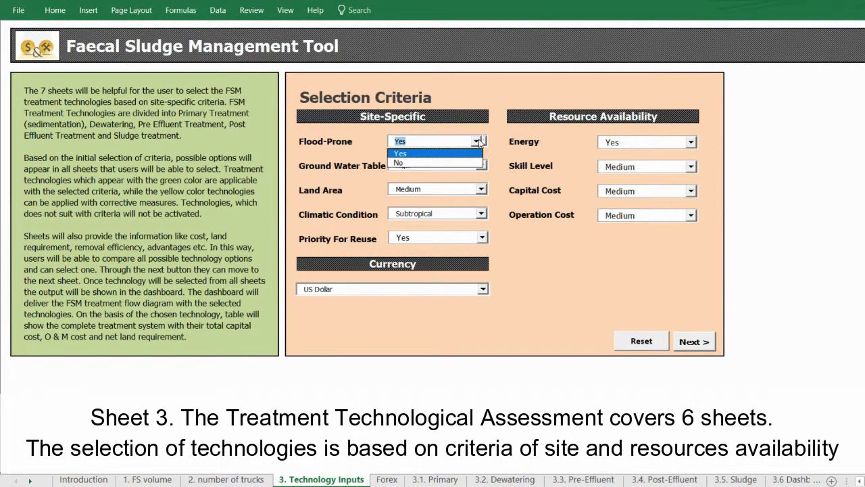
{"action": "left_click", "coordinate": [479, 141]}
{"action": "left_click", "coordinate": [482, 190]}
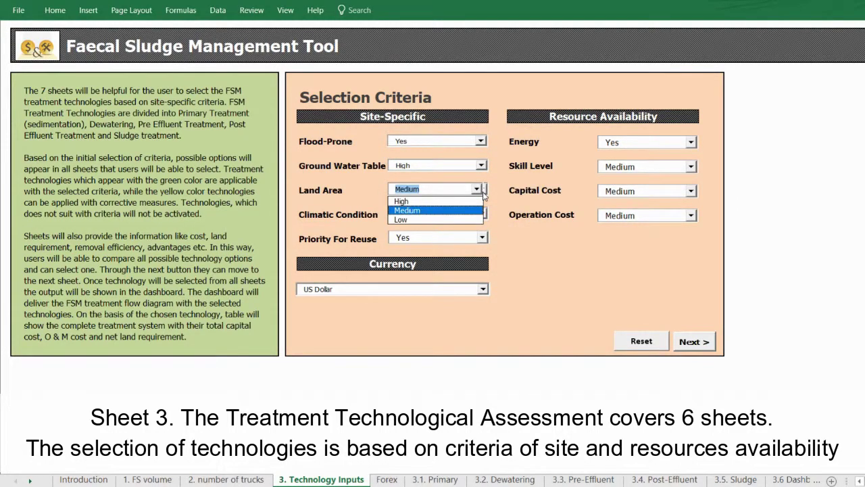
{"action": "left_click", "coordinate": [481, 190]}
{"action": "left_click", "coordinate": [480, 214]}
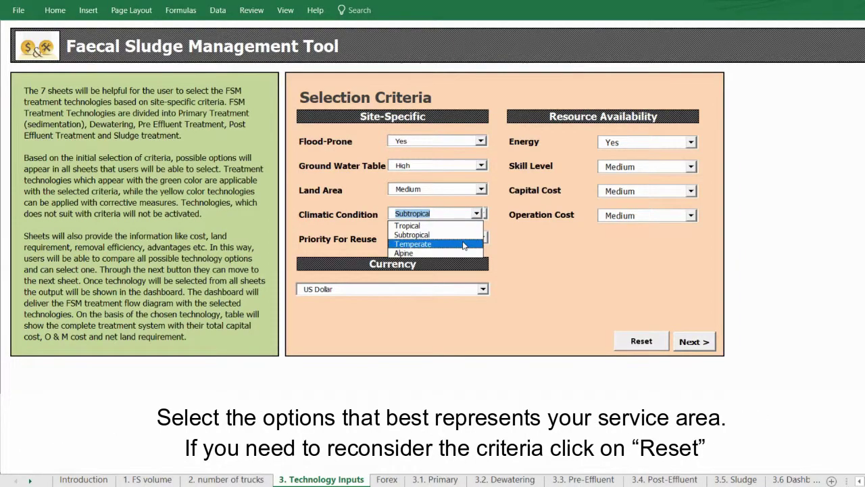
{"action": "left_click", "coordinate": [466, 244]}
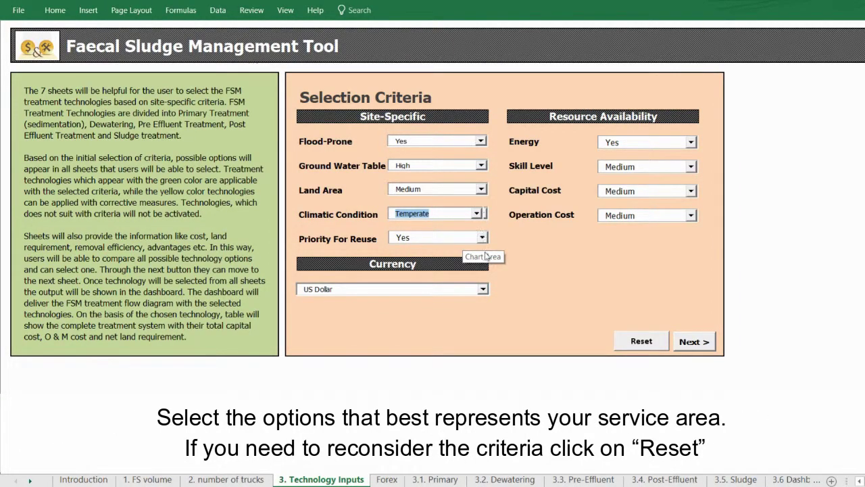
{"action": "left_click", "coordinate": [484, 289]}
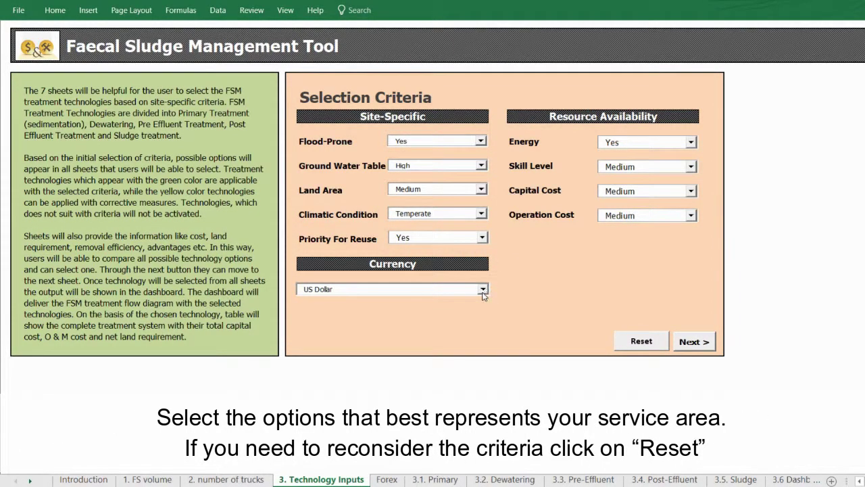
{"action": "left_click", "coordinate": [484, 290]}
{"action": "left_click", "coordinate": [484, 290]}
{"action": "left_click", "coordinate": [692, 342]}
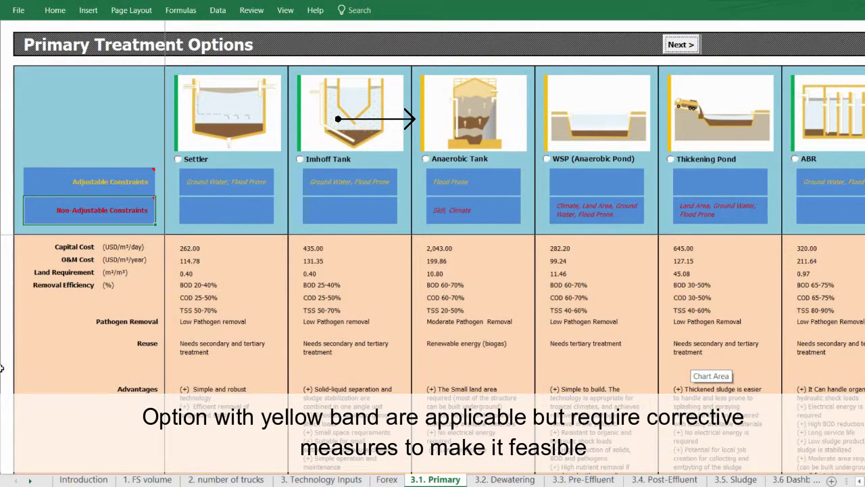
Read the adjustable and non-adjustable constraint notes on the 3.1. Primary sheet
{"action": "left_click", "coordinate": [41, 184]}
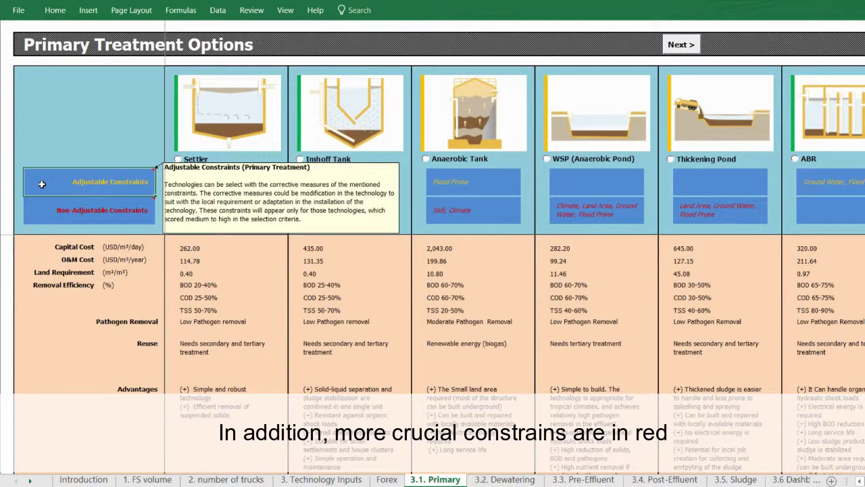
{"action": "left_click", "coordinate": [39, 212]}
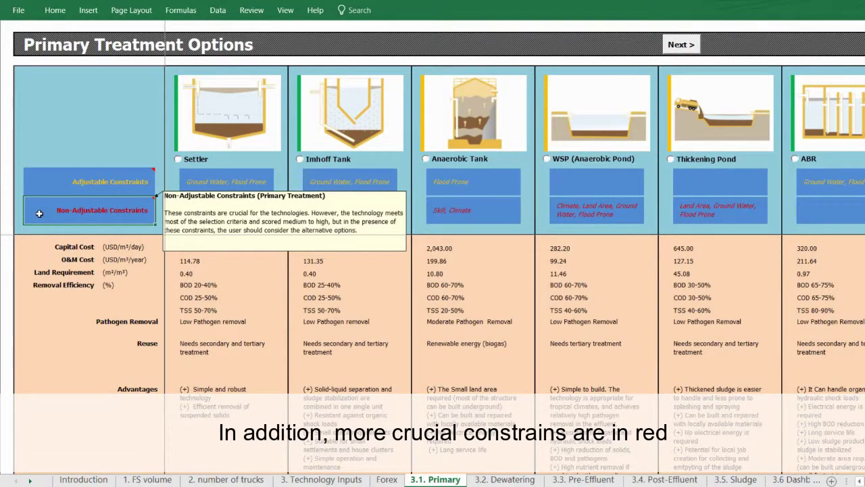
{"action": "scroll", "coordinate": [2, 257], "scroll_direction": "down", "scroll_amount": 1}
{"action": "scroll", "coordinate": [1, 257], "scroll_direction": "down", "scroll_amount": 5}
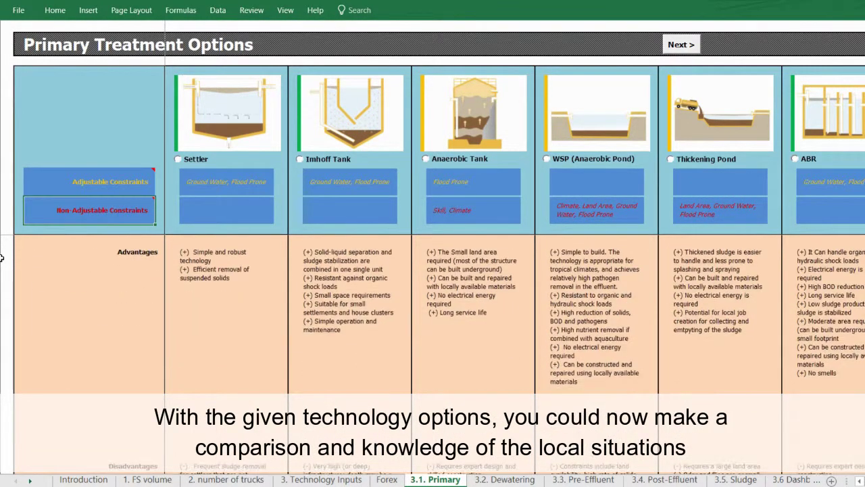
{"action": "scroll", "coordinate": [1, 257], "scroll_direction": "up", "scroll_amount": 2}
{"action": "scroll", "coordinate": [2, 257], "scroll_direction": "up", "scroll_amount": 3}
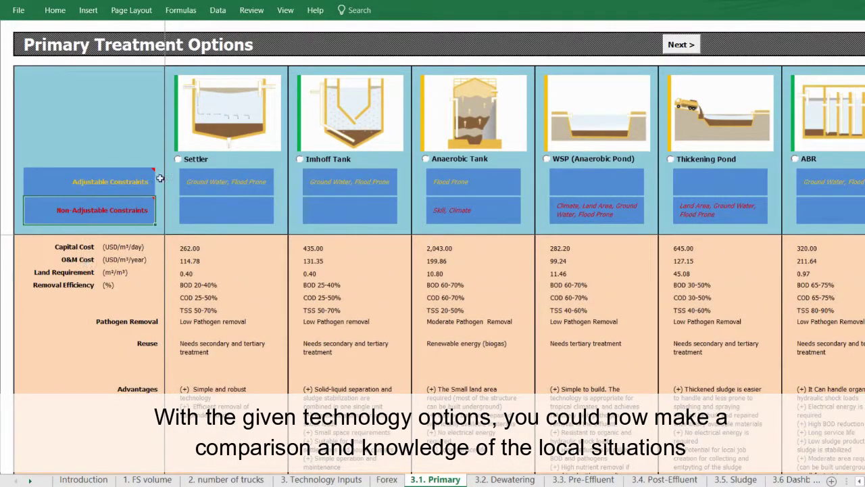
Select ABR as the primary treatment and continue to 3.2 Dewatering
{"action": "scroll", "coordinate": [149, 177], "scroll_direction": "right", "scroll_amount": 2}
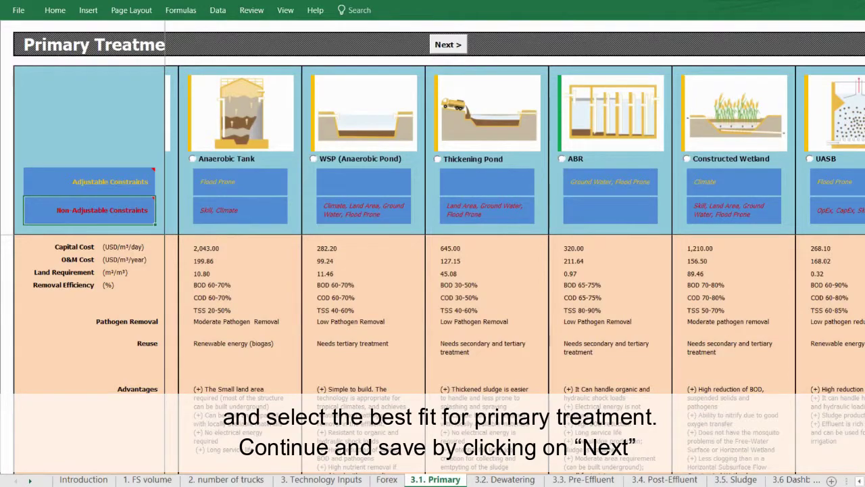
{"action": "left_click", "coordinate": [562, 159]}
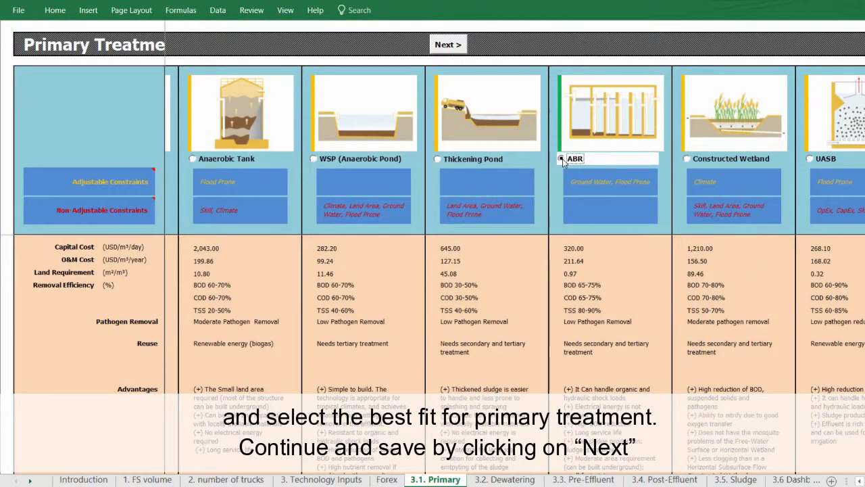
{"action": "left_click", "coordinate": [446, 46]}
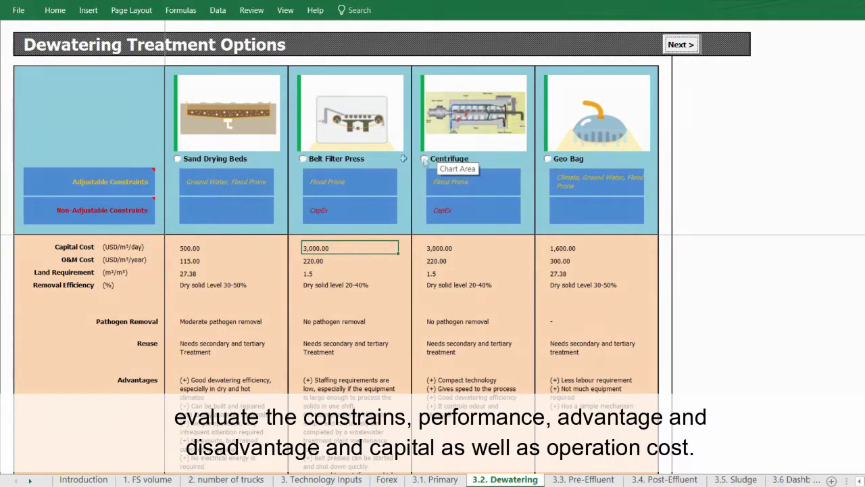
Choose Sand Drying Beds for dewatering, then view the 3.6 Dashboard treatment flow chart
{"action": "left_click", "coordinate": [209, 159]}
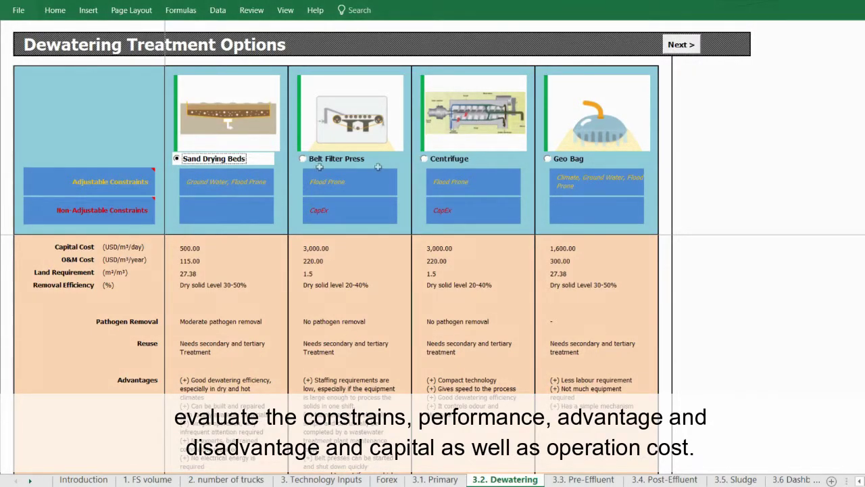
{"action": "left_click", "coordinate": [686, 44]}
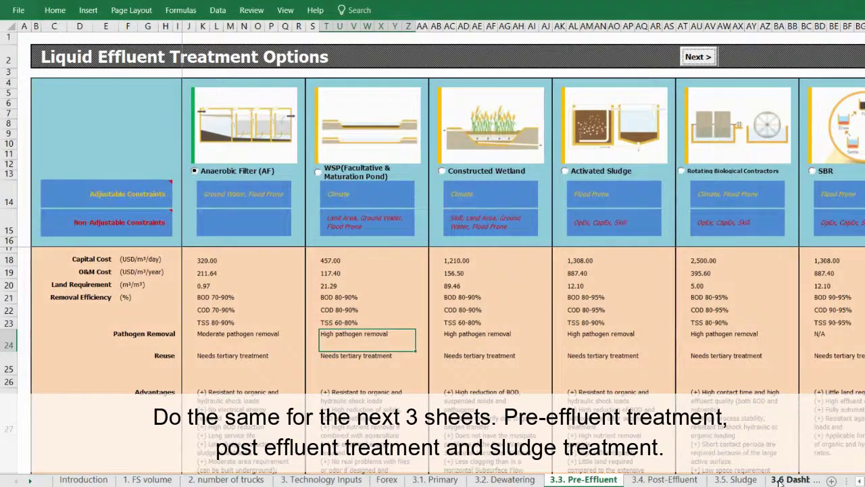
{"action": "left_click", "coordinate": [787, 479]}
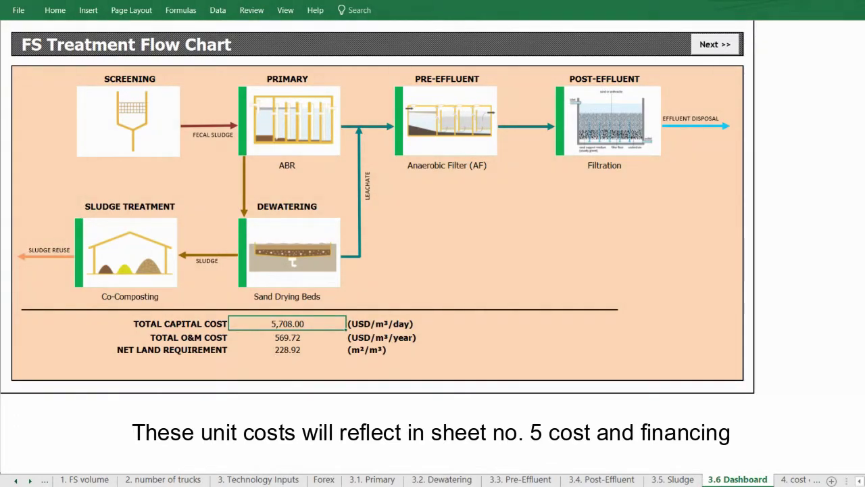
Continue from the 3.6 Dashboard to the 4. cost estimates sheet
{"action": "left_click", "coordinate": [729, 49]}
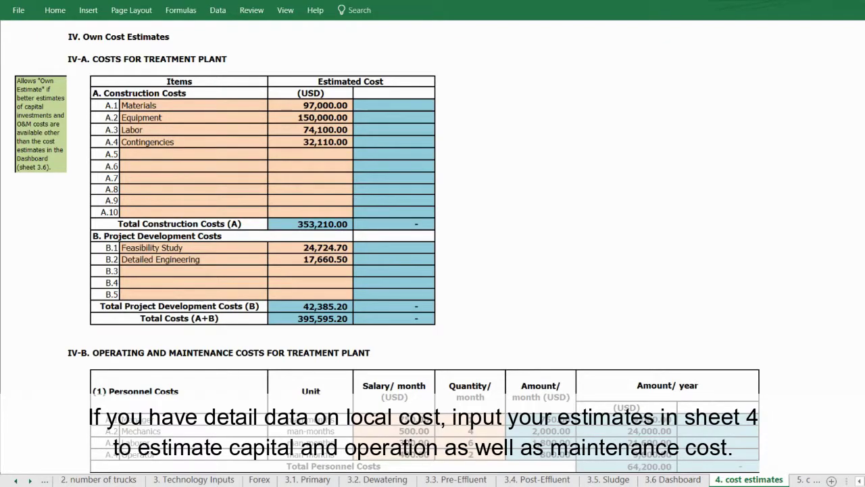
Review the 4. cost estimates tables, then switch to the 5. cost & financing sheet
{"action": "scroll", "coordinate": [433, 236], "scroll_direction": "down", "scroll_amount": 20}
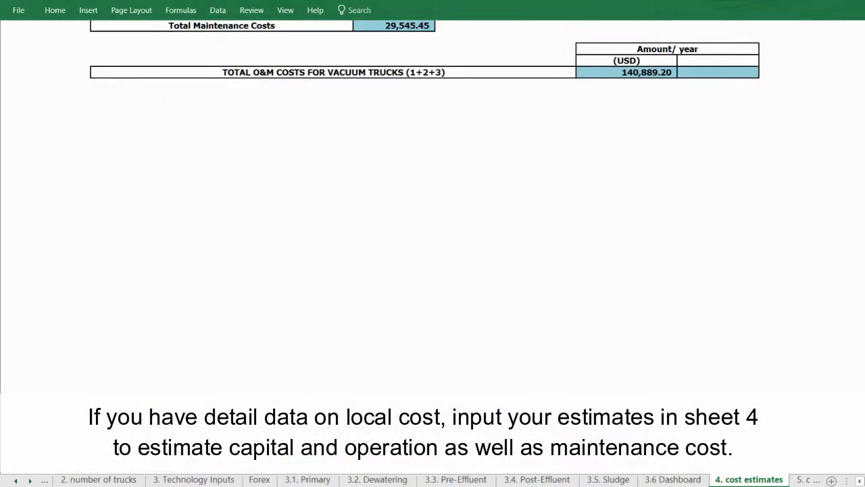
{"action": "scroll", "coordinate": [433, 237], "scroll_direction": "up", "scroll_amount": 20}
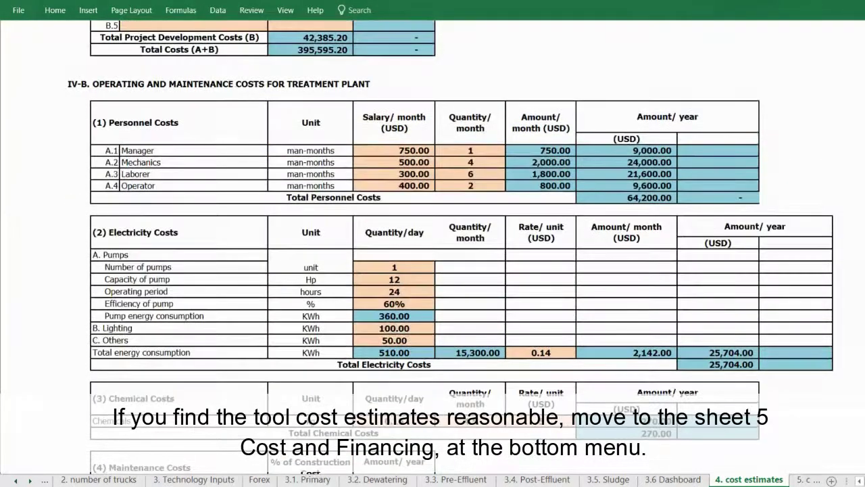
{"action": "scroll", "coordinate": [432, 237], "scroll_direction": "up", "scroll_amount": 7}
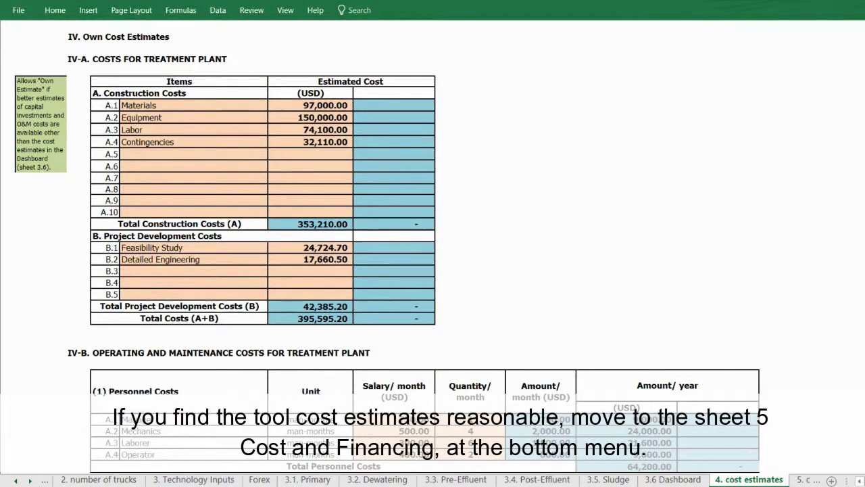
{"action": "left_click", "coordinate": [29, 480]}
{"action": "left_click", "coordinate": [30, 479]}
{"action": "left_click", "coordinate": [30, 480]}
{"action": "left_click", "coordinate": [30, 480]}
{"action": "left_click", "coordinate": [30, 480]}
{"action": "left_click", "coordinate": [30, 480]}
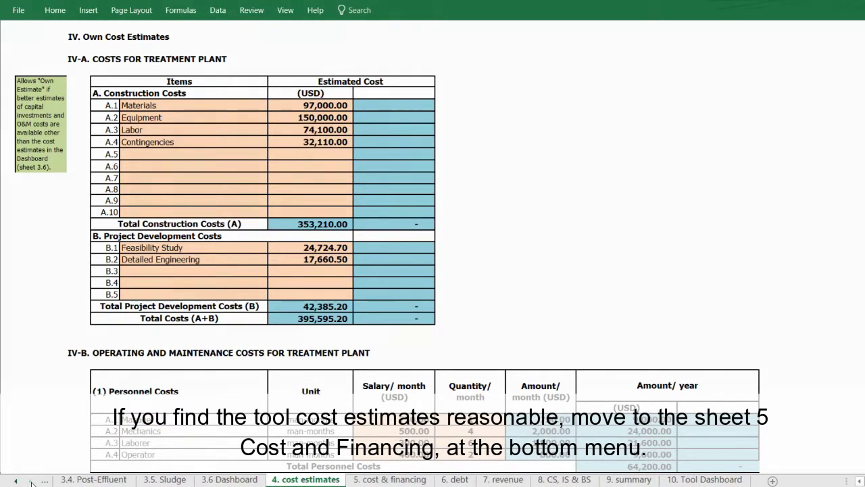
{"action": "left_click", "coordinate": [390, 479]}
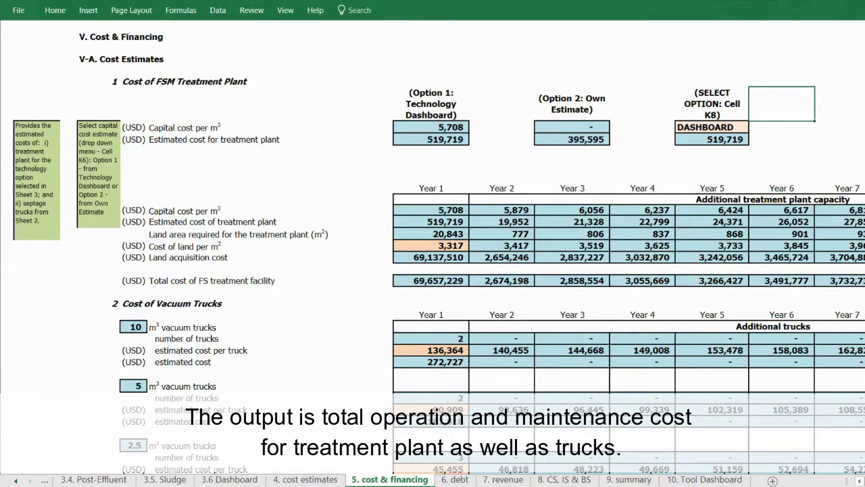
{"action": "scroll", "coordinate": [433, 271], "scroll_direction": "down", "scroll_amount": 3}
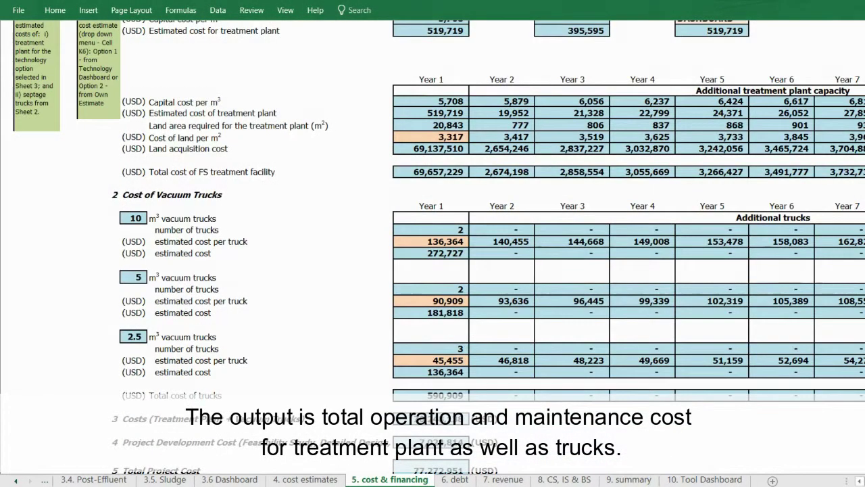
{"action": "scroll", "coordinate": [433, 271], "scroll_direction": "down", "scroll_amount": 1}
{"action": "scroll", "coordinate": [432, 270], "scroll_direction": "down", "scroll_amount": 1}
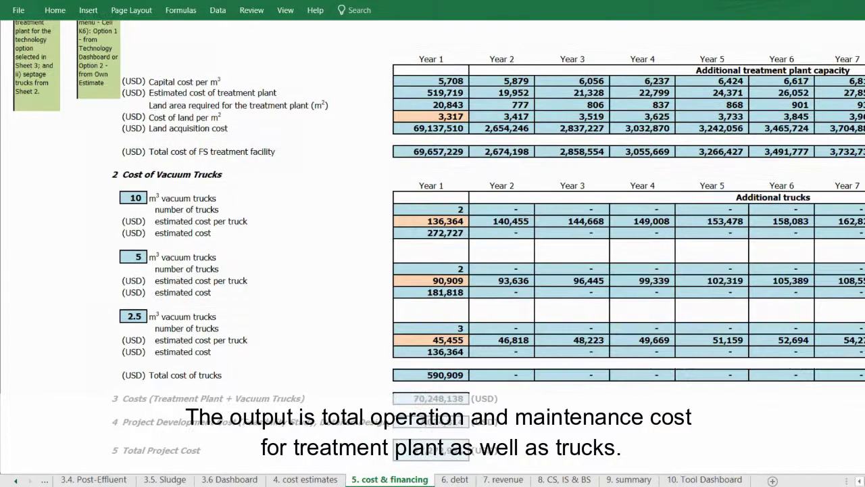
{"action": "scroll", "coordinate": [432, 270], "scroll_direction": "down", "scroll_amount": 6}
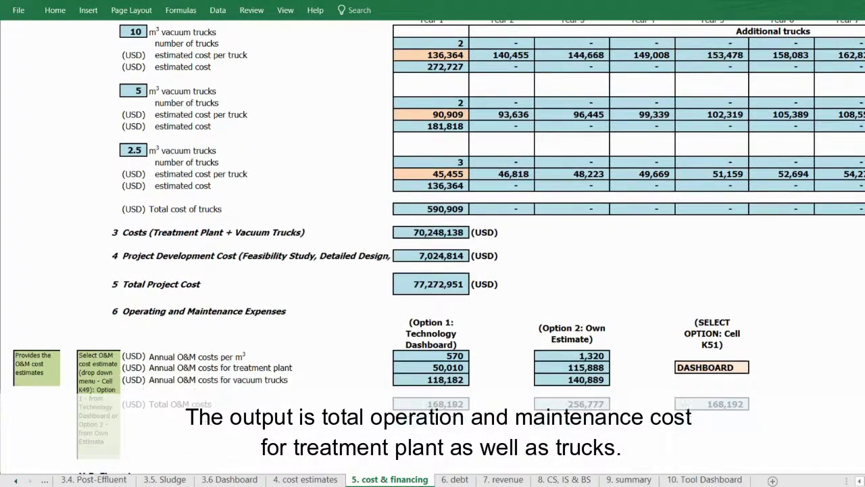
{"action": "scroll", "coordinate": [432, 270], "scroll_direction": "down", "scroll_amount": 3}
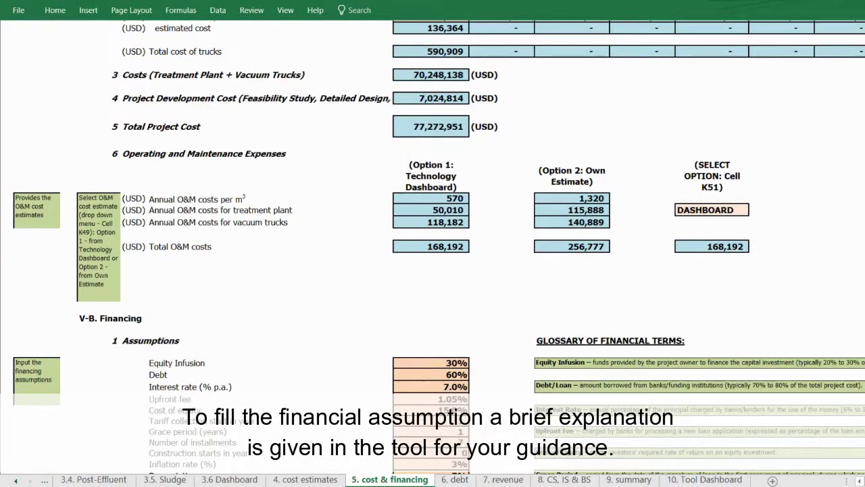
Scroll through cost & financing, then switch to the 6. debt sheet
{"action": "scroll", "coordinate": [432, 270], "scroll_direction": "down", "scroll_amount": 4}
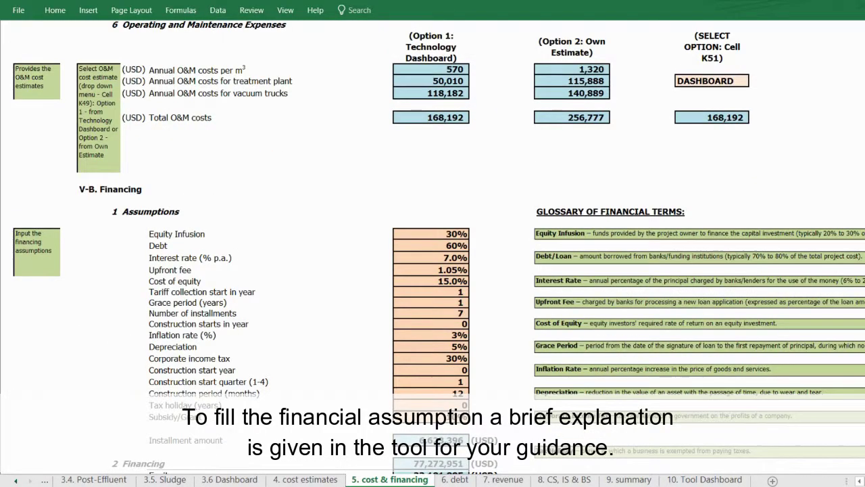
{"action": "scroll", "coordinate": [433, 271], "scroll_direction": "down", "scroll_amount": 7}
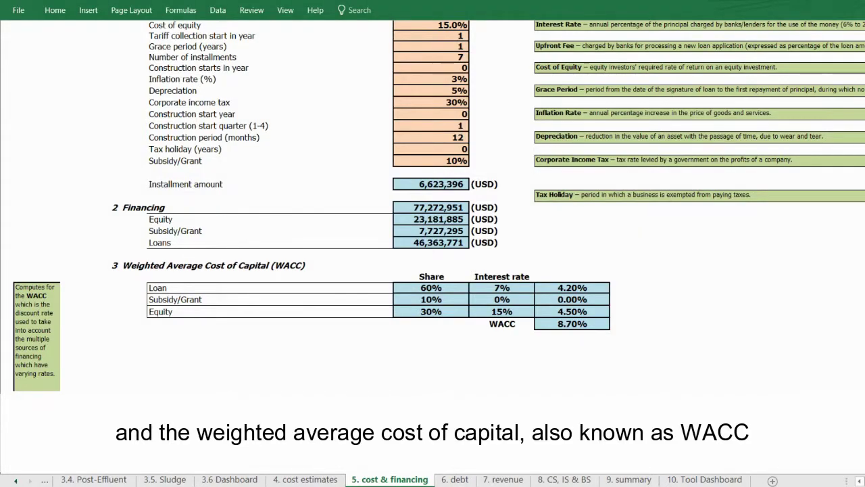
{"action": "left_click", "coordinate": [457, 480]}
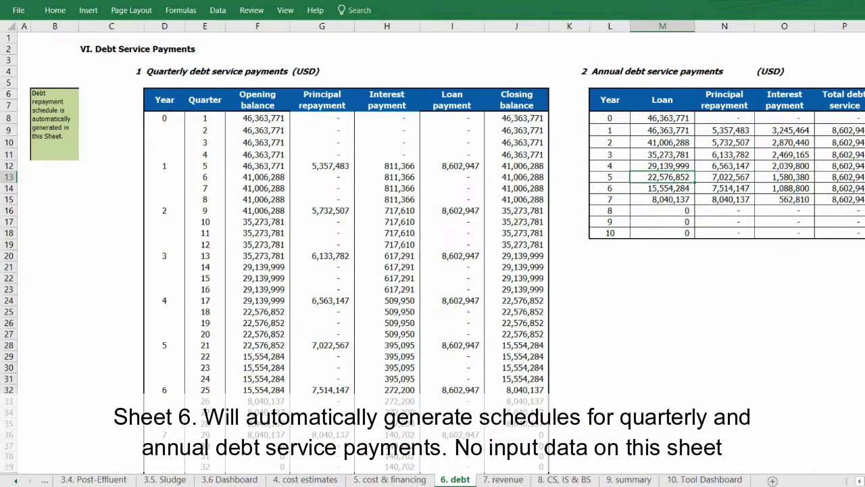
On the 7. revenue sheet, set the current FS tariff to 0.80 USD
{"action": "left_click", "coordinate": [503, 479]}
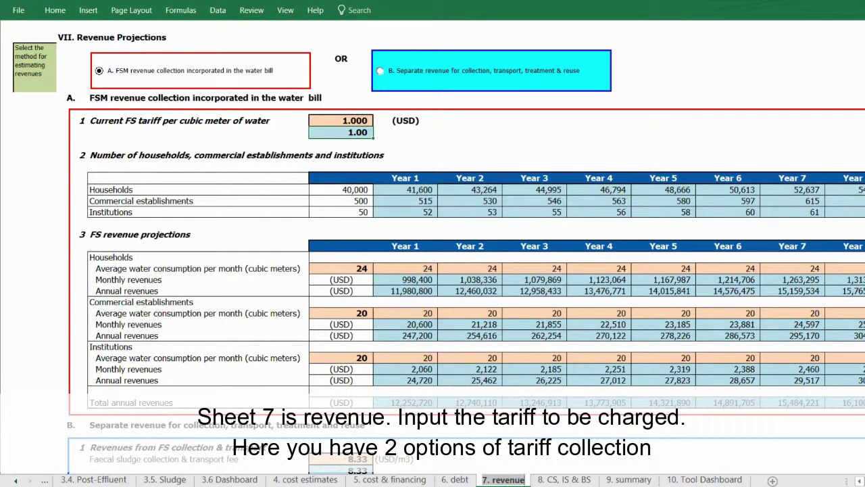
{"action": "left_click", "coordinate": [346, 122]}
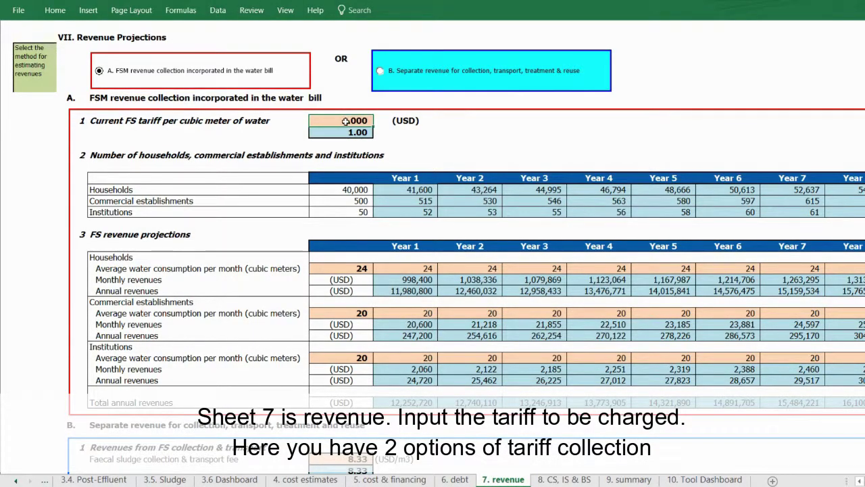
{"action": "type", "text": "0.80"}
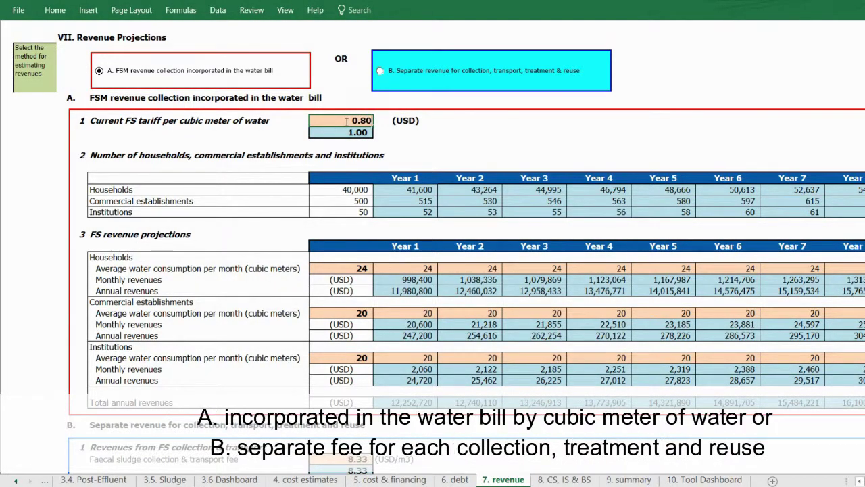
{"action": "key", "text": "Return"}
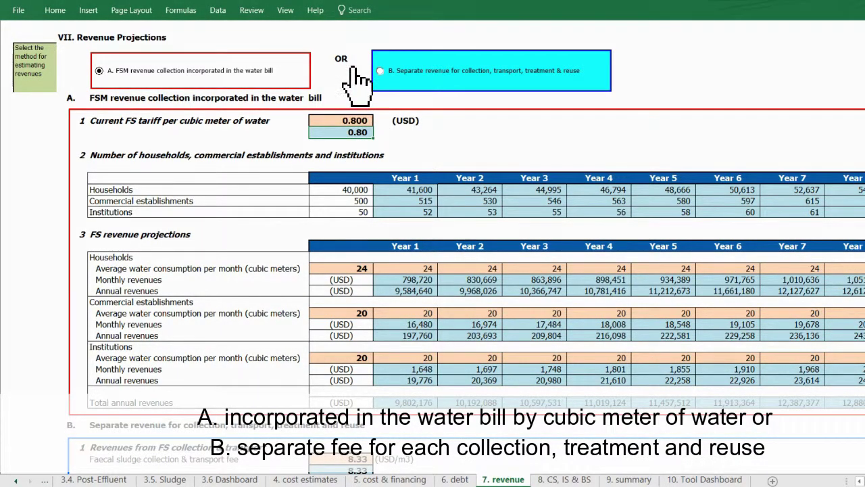
Review the recalculated revenues, then move on to the 8. CS, IS & BS sheet
{"action": "scroll", "coordinate": [415, 67], "scroll_direction": "down", "scroll_amount": 8}
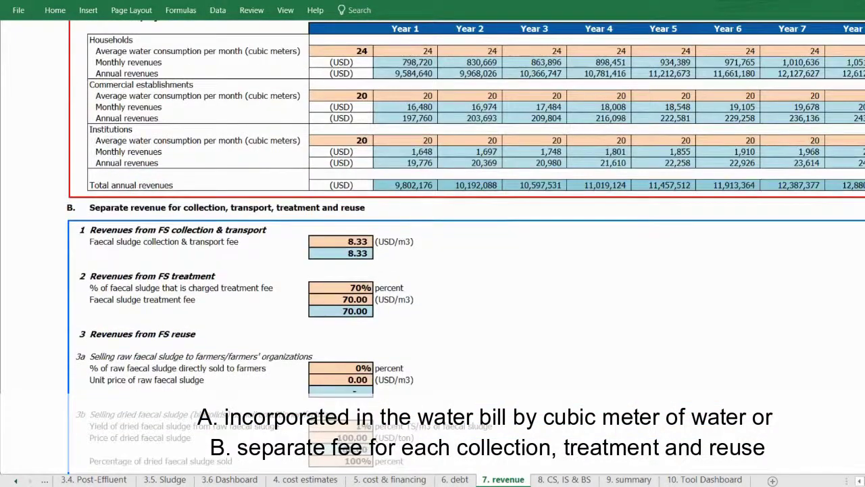
{"action": "scroll", "coordinate": [432, 243], "scroll_direction": "down", "scroll_amount": 3}
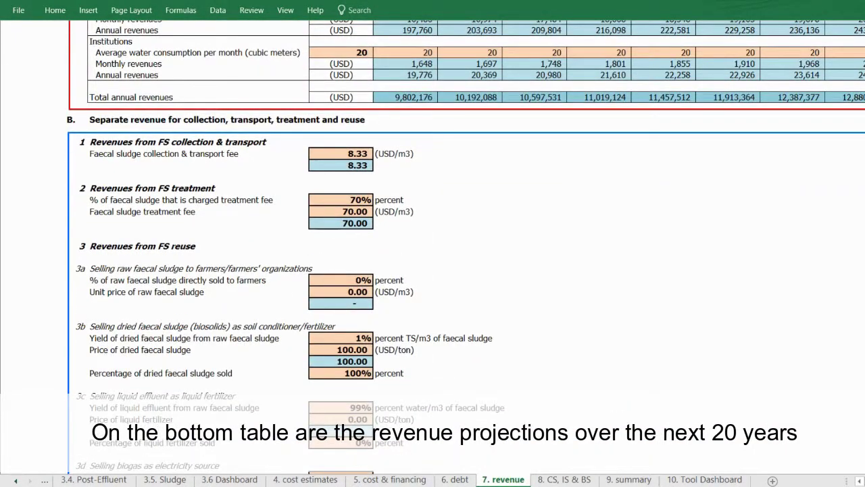
{"action": "scroll", "coordinate": [432, 243], "scroll_direction": "down", "scroll_amount": 5}
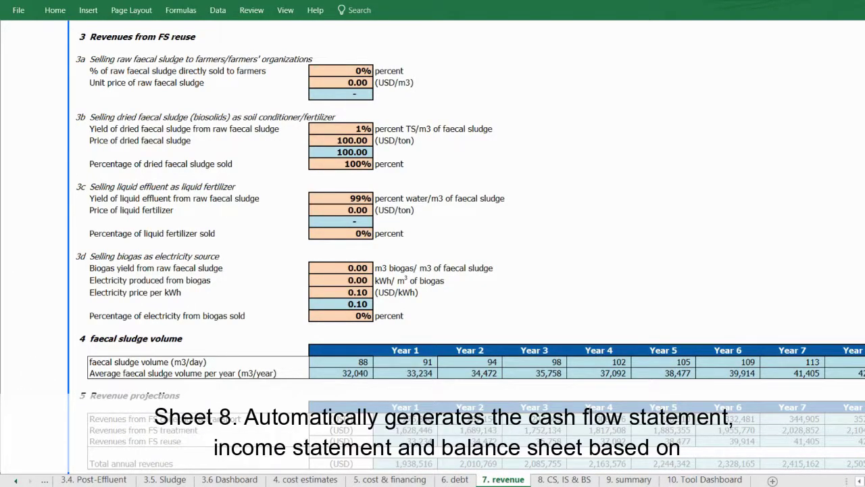
{"action": "key", "text": "ctrl+Page_Down"}
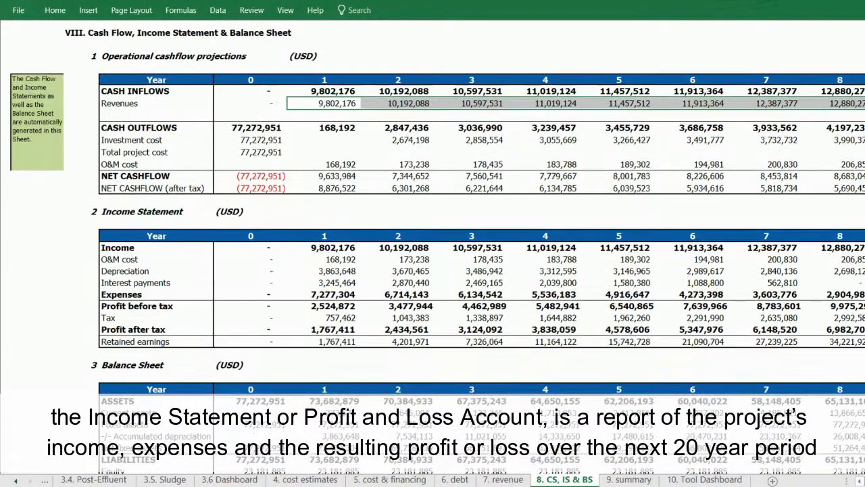
Review the cash flow, income statement and balance sheet figures, then move on to the '9. summary' sheet
{"action": "scroll", "coordinate": [433, 243], "scroll_direction": "down", "scroll_amount": 3}
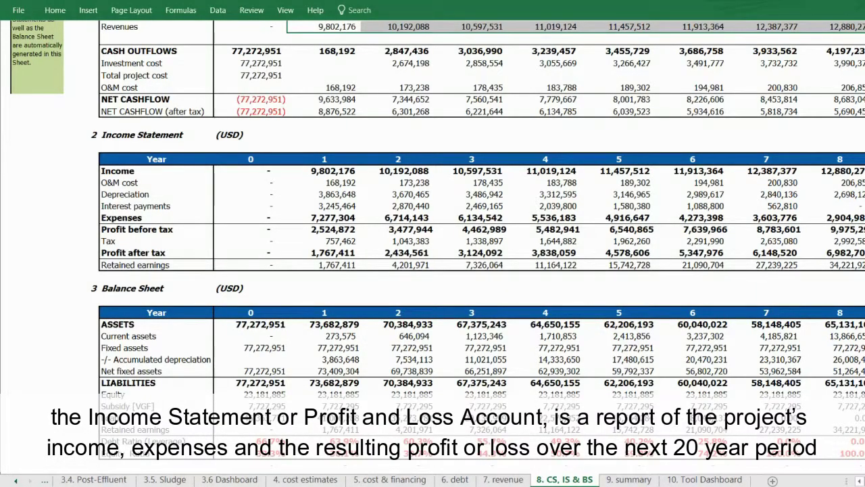
{"action": "scroll", "coordinate": [433, 244], "scroll_direction": "down", "scroll_amount": 3}
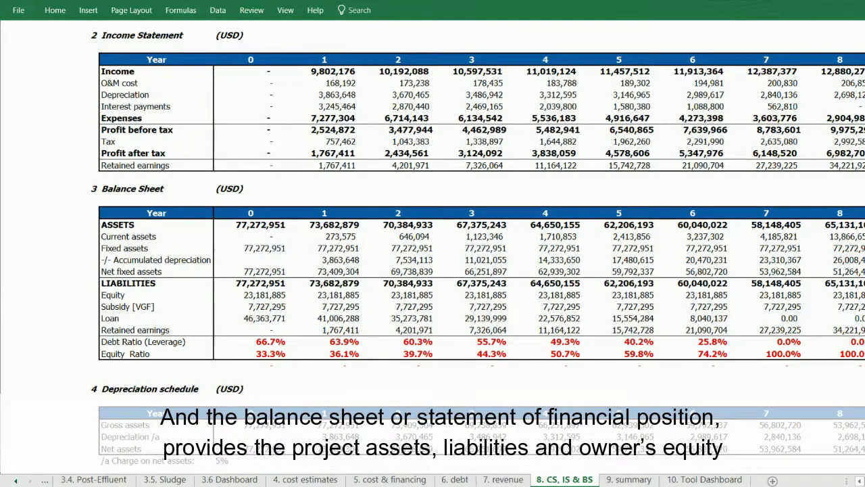
{"action": "key", "text": "ctrl+Page_Down"}
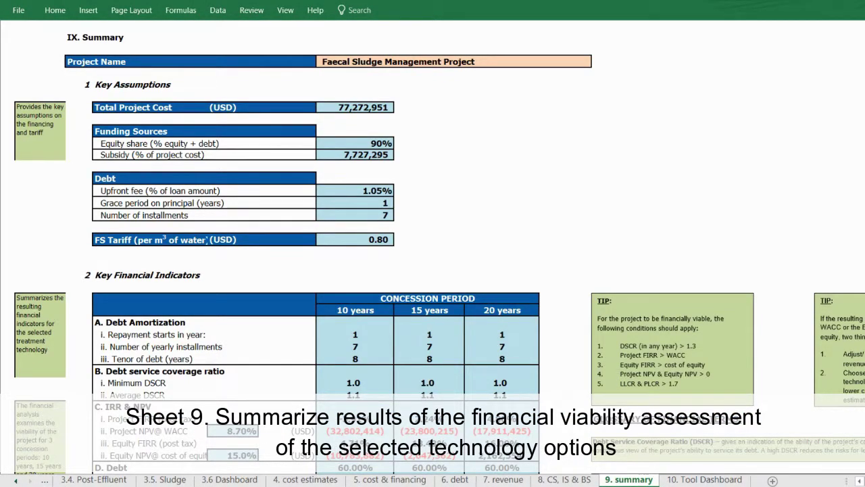
Scroll down the '9. summary' sheet, then move on to the '10. Tool Dashboard' sheet
{"action": "scroll", "coordinate": [432, 247], "scroll_direction": "down", "scroll_amount": 1}
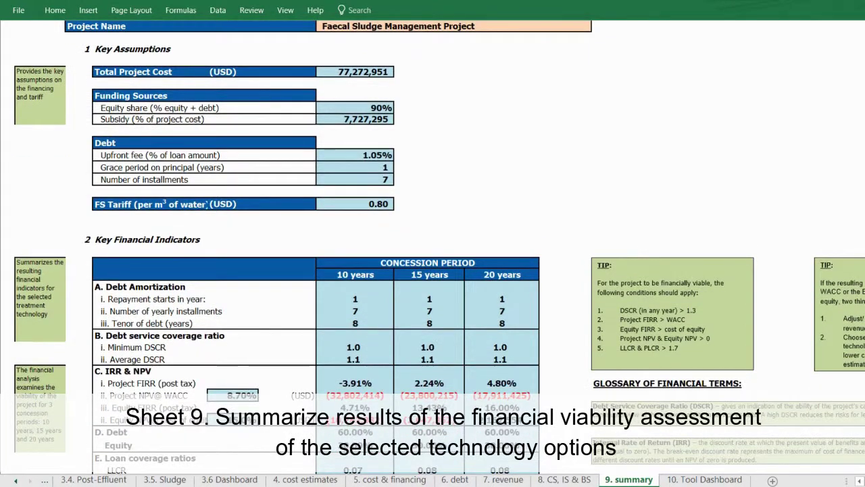
{"action": "scroll", "coordinate": [433, 247], "scroll_direction": "down", "scroll_amount": 3}
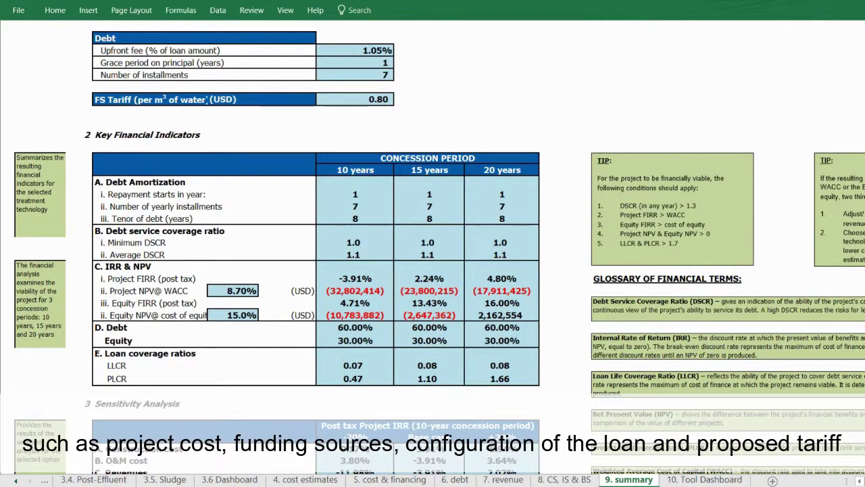
{"action": "scroll", "coordinate": [432, 247], "scroll_direction": "down", "scroll_amount": 2}
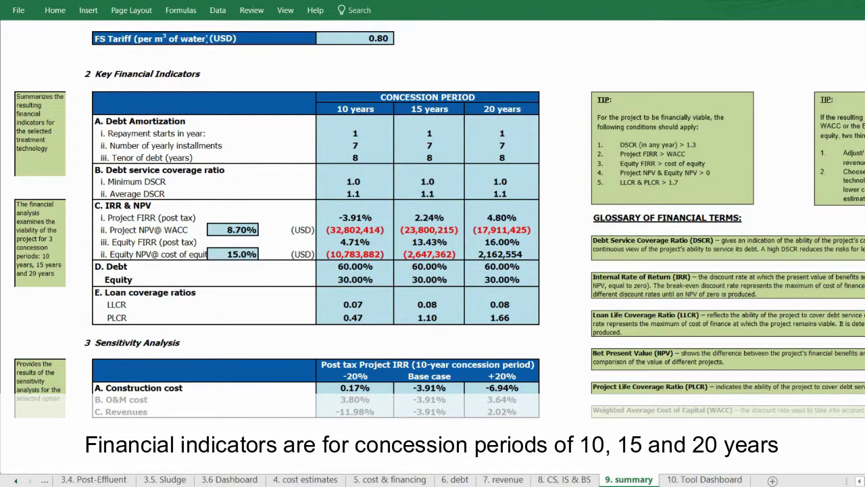
{"action": "key", "text": "ctrl+Page_Down"}
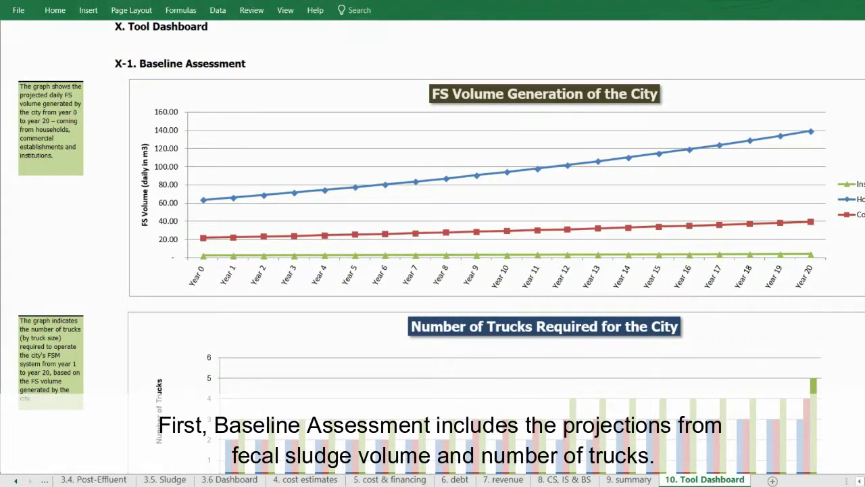
{"action": "scroll", "coordinate": [433, 249], "scroll_direction": "down", "scroll_amount": 5}
{"action": "scroll", "coordinate": [433, 249], "scroll_direction": "down", "scroll_amount": 5}
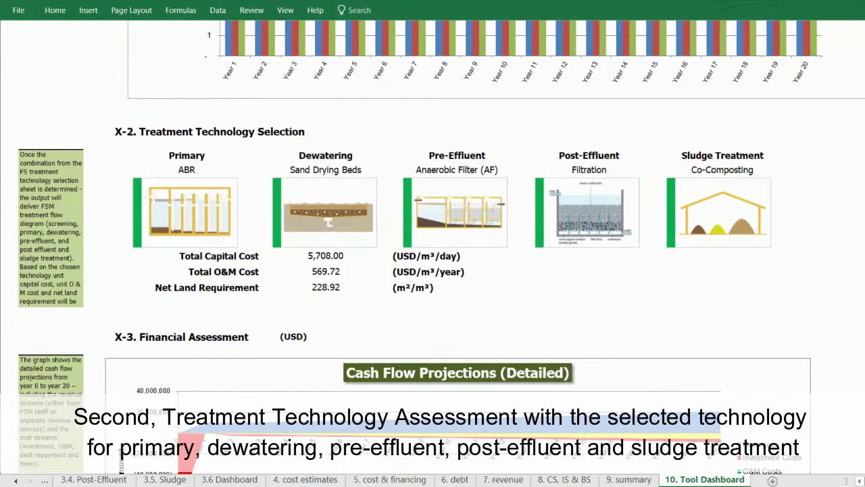
Scroll down the Tool Dashboard through the cash flow charts to the Financial Assessment table
{"action": "scroll", "coordinate": [432, 249], "scroll_direction": "down", "scroll_amount": 5}
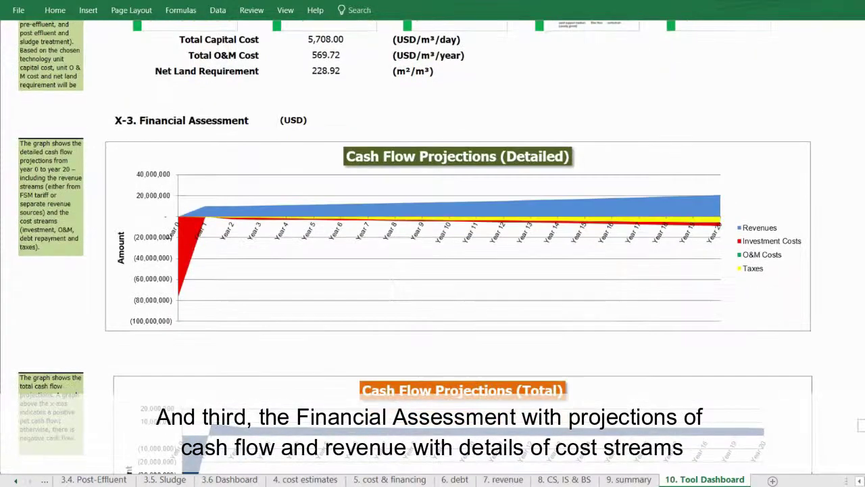
{"action": "scroll", "coordinate": [433, 249], "scroll_direction": "down", "scroll_amount": 6}
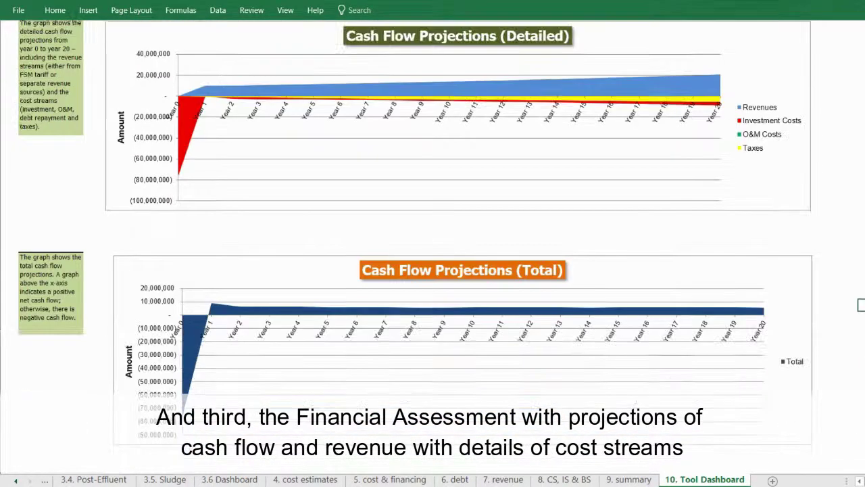
{"action": "scroll", "coordinate": [433, 249], "scroll_direction": "down", "scroll_amount": 1}
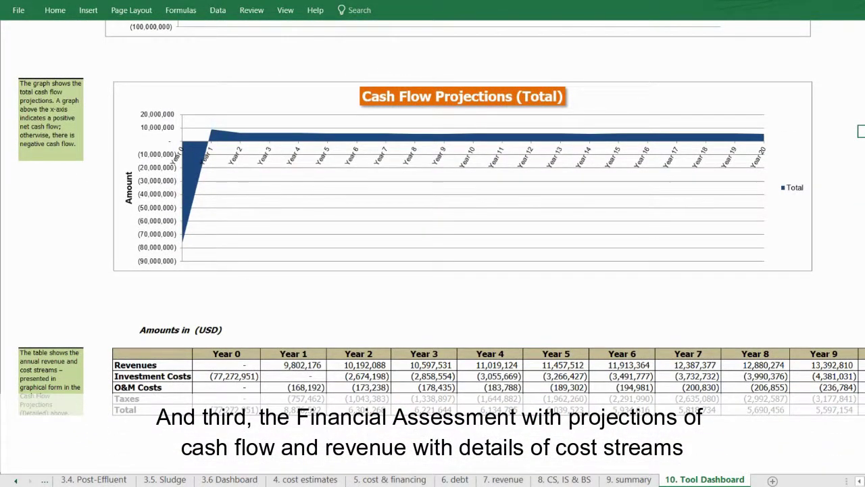